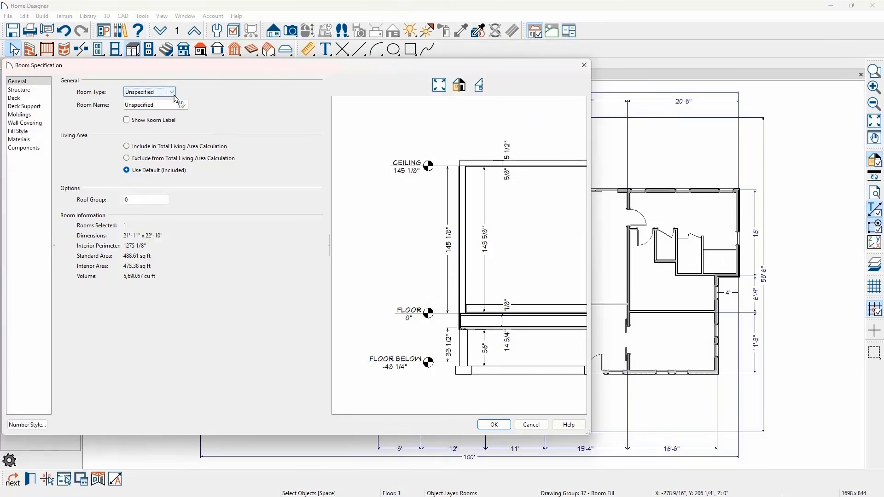
- Set the room type to Kitchen and review the room's structure, molding and wall covering settings
{"action": "left_click", "coordinate": [170, 93]}
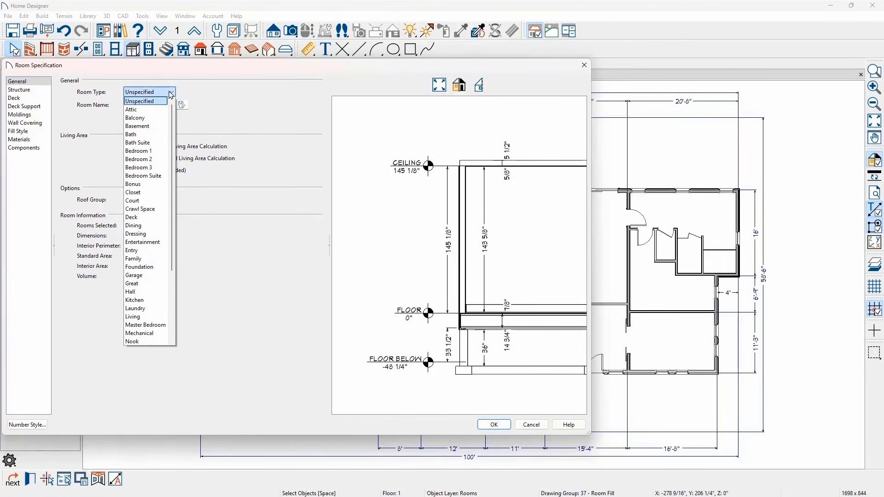
{"action": "left_click", "coordinate": [152, 302]}
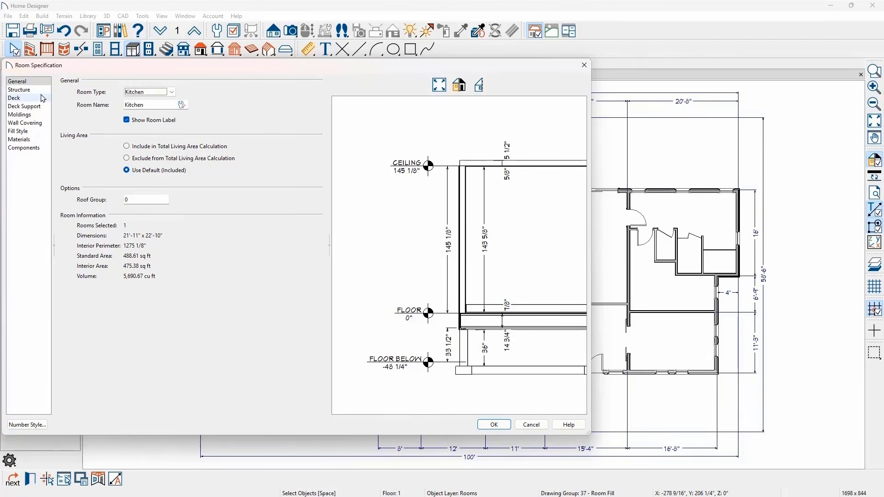
{"action": "left_click", "coordinate": [21, 90]}
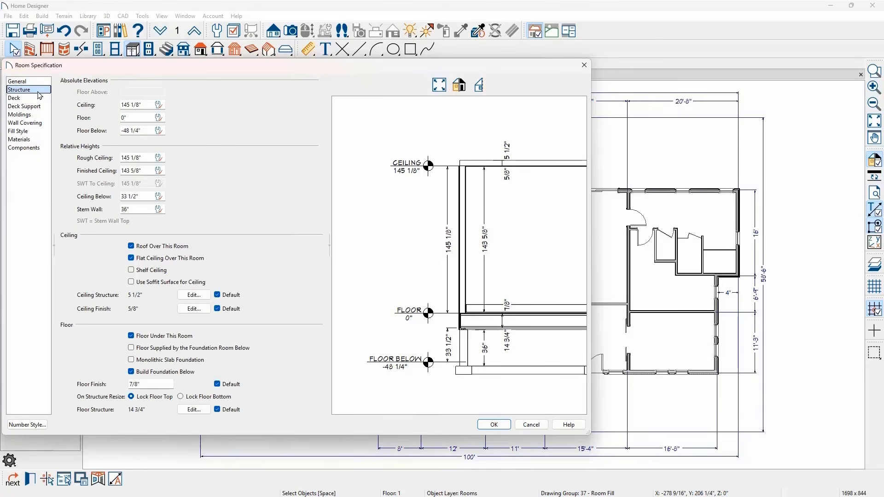
{"action": "left_click", "coordinate": [39, 116]}
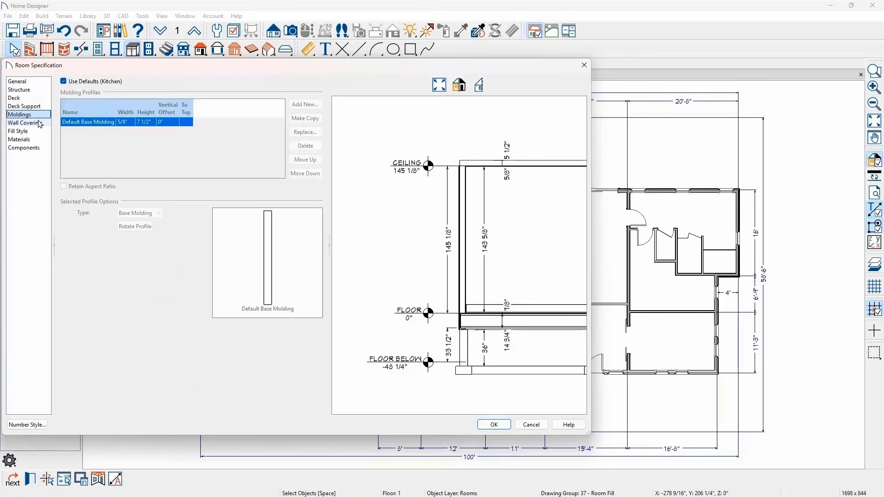
{"action": "left_click", "coordinate": [39, 123]}
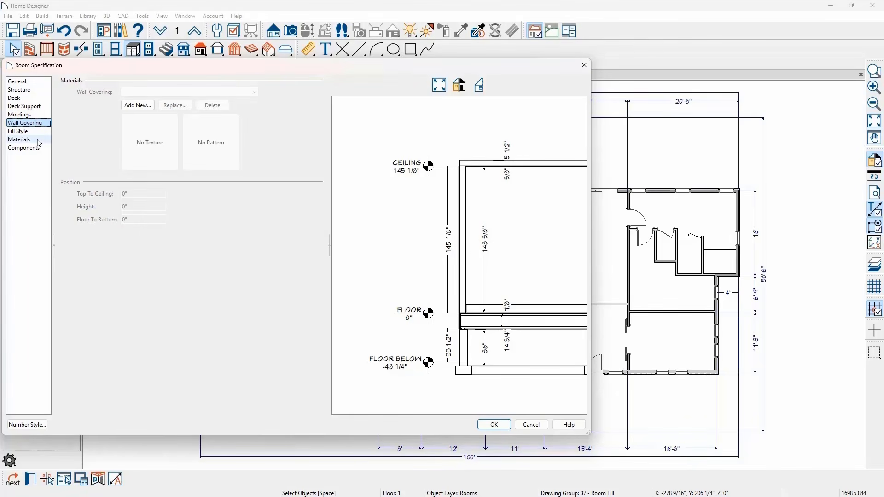
{"action": "key", "text": "Escape"}
{"action": "key", "text": "Escape"}
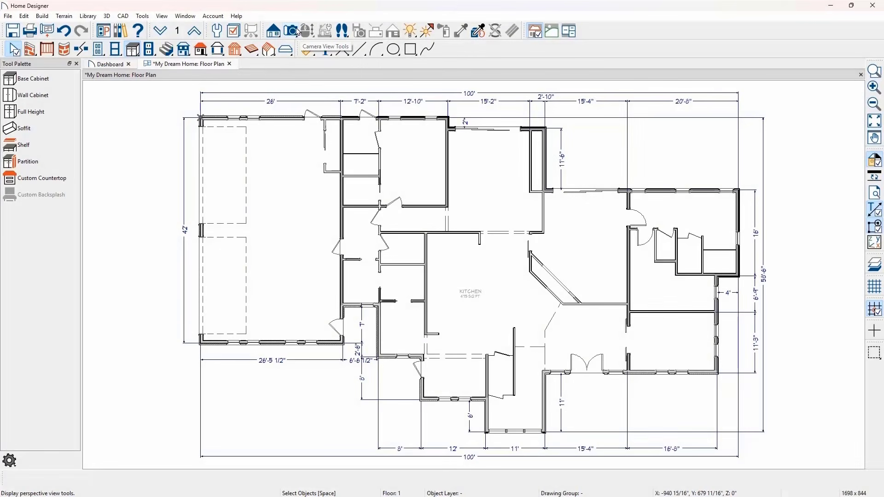
- Open a Doll House camera view and place a base cabinet in the kitchen corner
{"action": "left_click", "coordinate": [298, 32]}
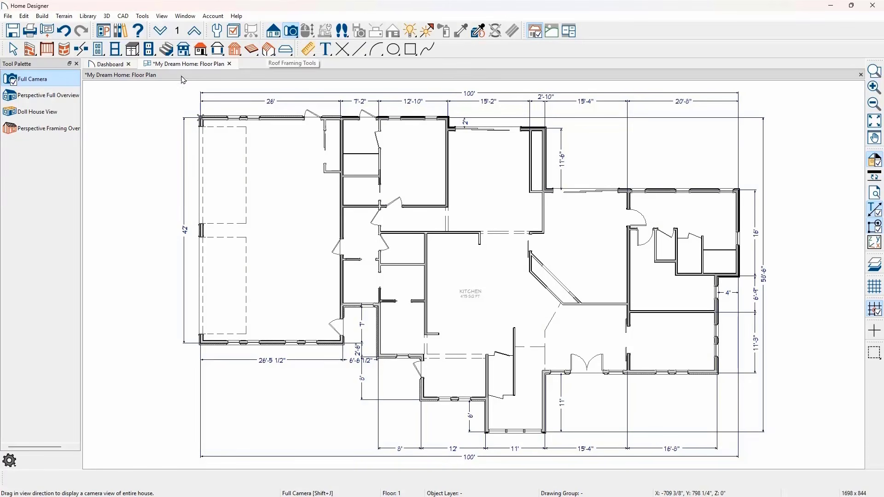
{"action": "left_click", "coordinate": [69, 112]}
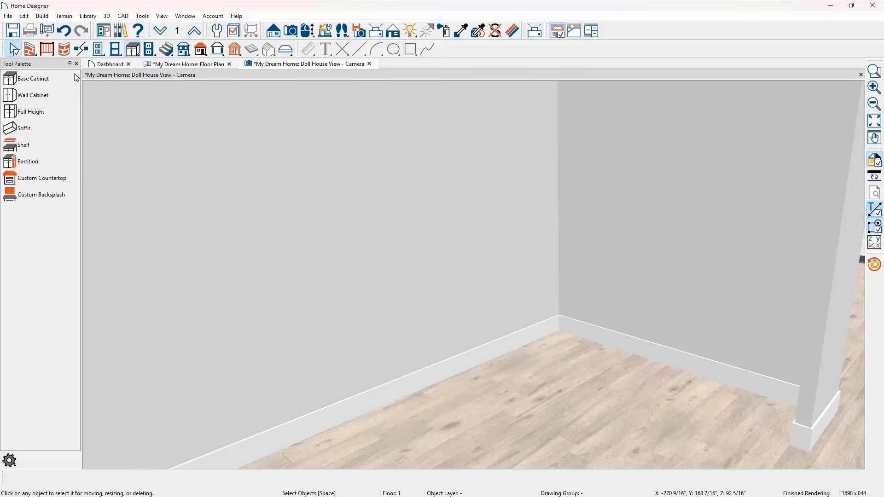
{"action": "left_click", "coordinate": [32, 79]}
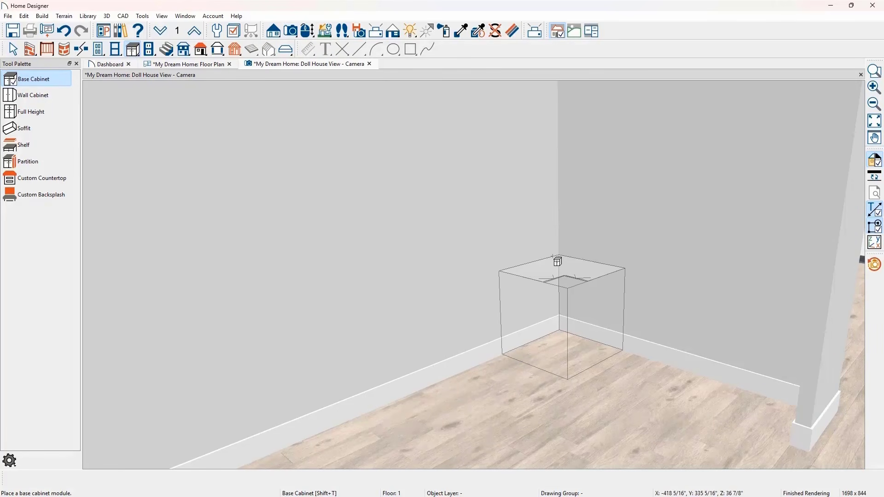
{"action": "left_click", "coordinate": [553, 257]}
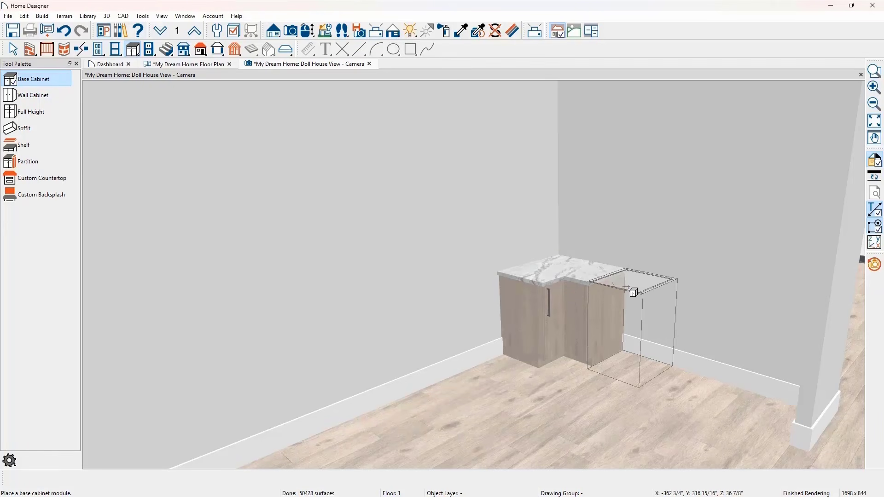
- Place a base cabinet against the right-hand wall beside the corner cabinet and widen it until it has two doors
{"action": "left_click", "coordinate": [628, 287]}
{"action": "key", "text": "space"}
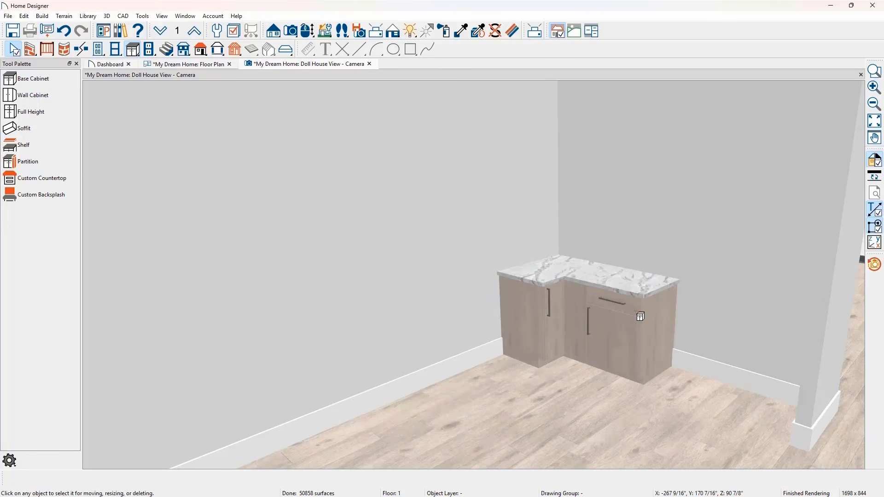
{"action": "left_click", "coordinate": [638, 316]}
{"action": "left_click_drag", "start_coordinate": [644, 317], "coordinate": [667, 321]}
{"action": "key", "text": "space"}
- Place a base cabinet along the left-hand wall beside the corner cabinet and widen it to 33"
{"action": "left_click", "coordinate": [496, 323]}
{"action": "key", "text": "space"}
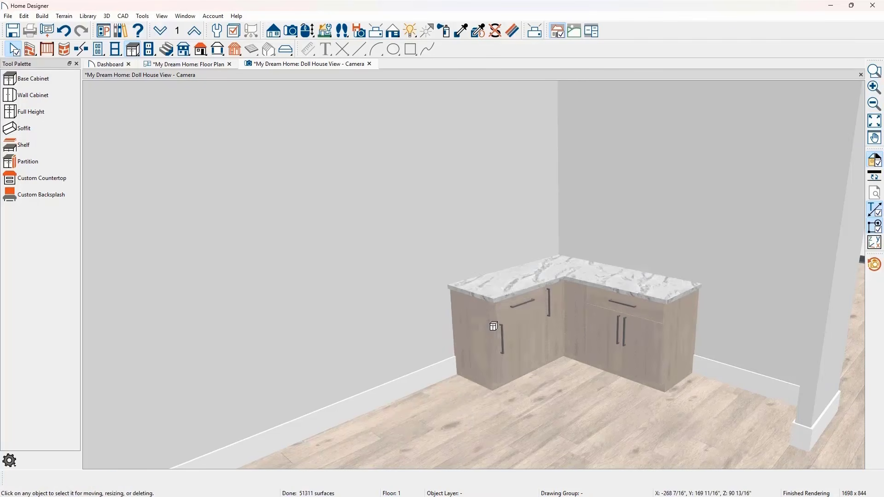
{"action": "left_click", "coordinate": [491, 327]}
{"action": "left_click_drag", "start_coordinate": [493, 340], "coordinate": [475, 345]}
{"action": "key", "text": "space"}
- Add another base cabinet at the end of the left-hand run and widen it until it has two doors
{"action": "left_click", "coordinate": [427, 356]}
{"action": "key", "text": "space"}
{"action": "left_click", "coordinate": [422, 366]}
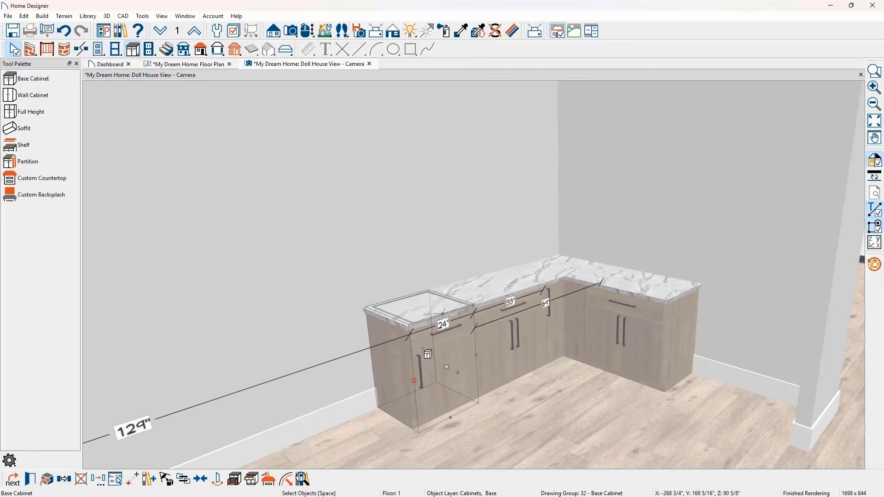
{"action": "left_click_drag", "start_coordinate": [412, 382], "coordinate": [390, 393]}
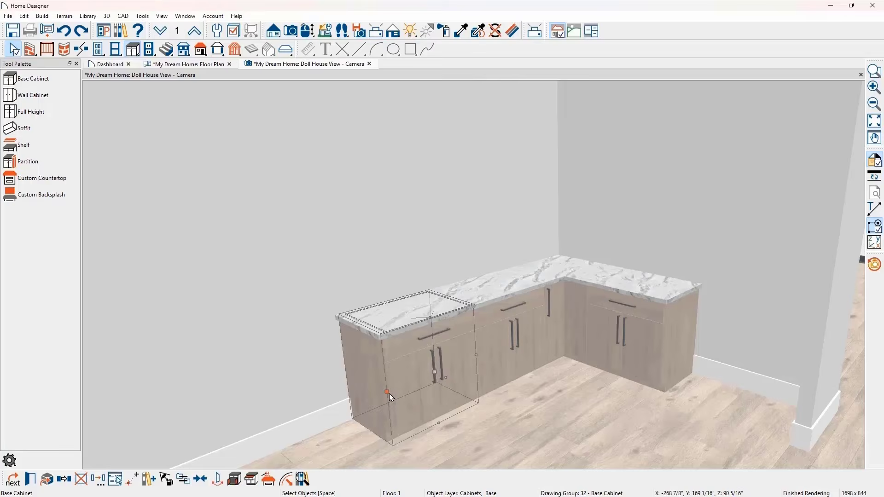
- Change the end base cabinet's door to a drawer and split it horizontally to make a three-drawer front
{"action": "double_click", "coordinate": [389, 393]}
{"action": "left_click", "coordinate": [447, 308]}
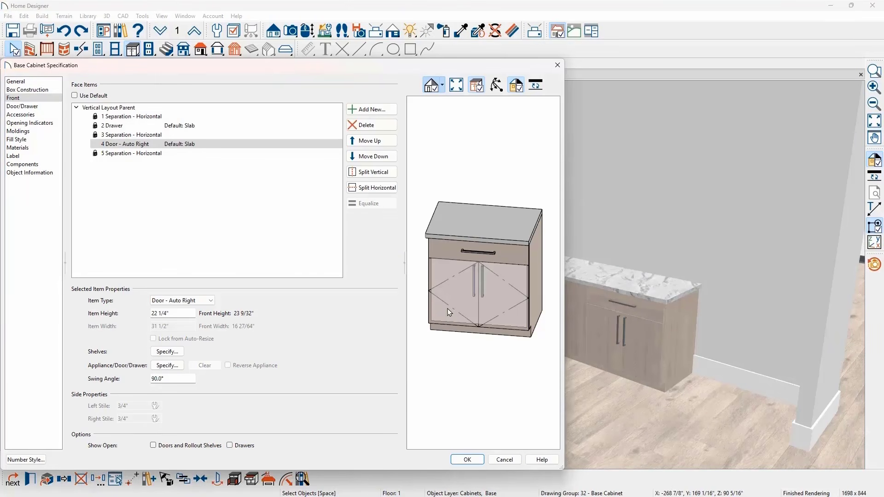
{"action": "left_click", "coordinate": [210, 301]}
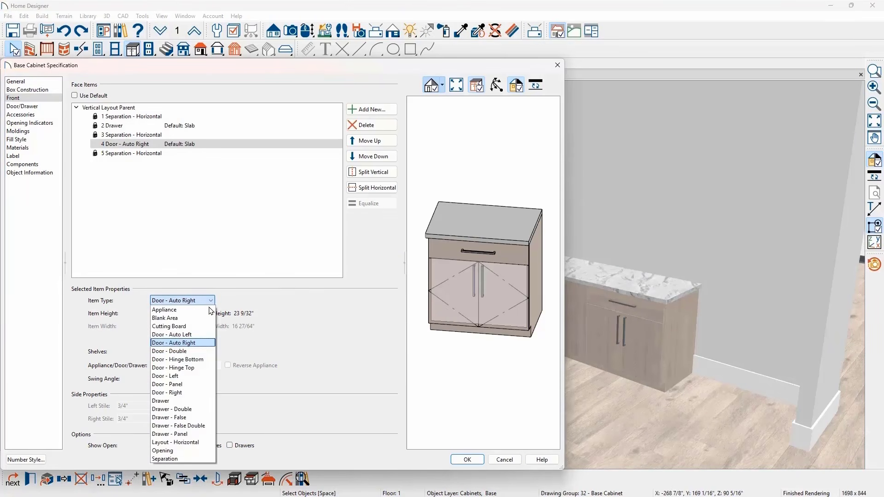
{"action": "left_click", "coordinate": [191, 401]}
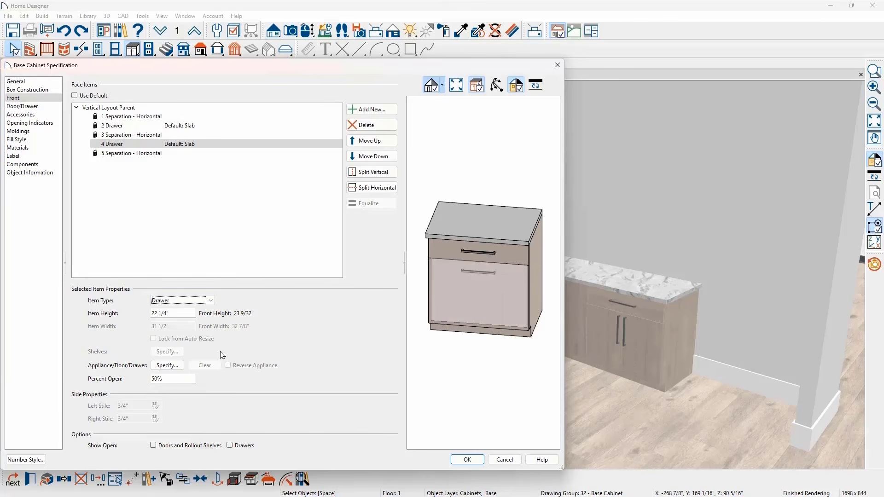
{"action": "left_click", "coordinate": [360, 191]}
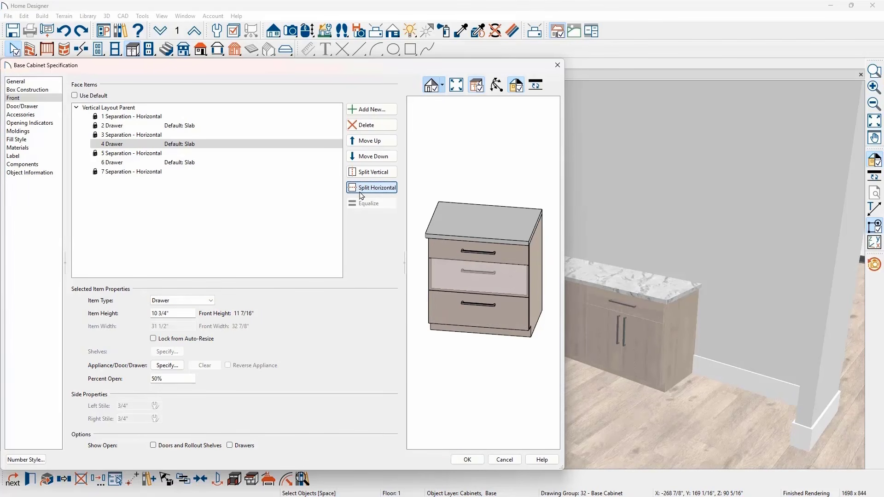
{"action": "left_click", "coordinate": [467, 459]}
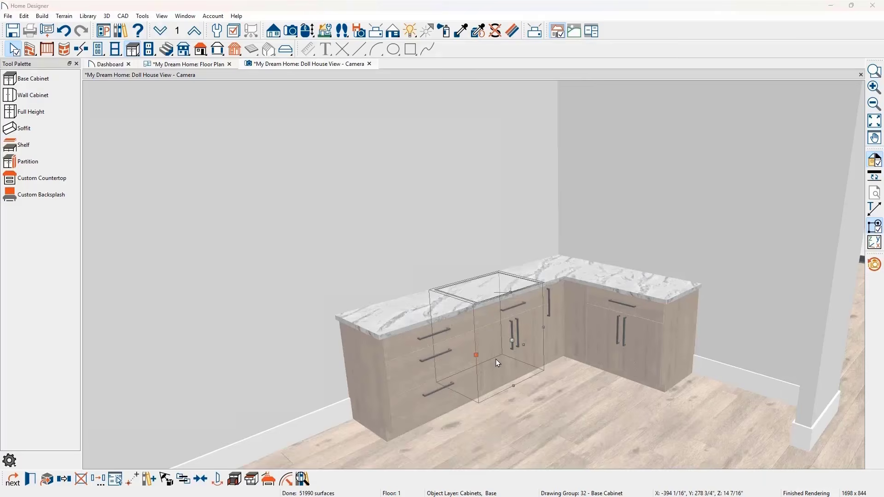
- Delete the top drawer from the middle base cabinet on the left-hand run, leaving full-height doors
{"action": "double_click", "coordinate": [496, 359]}
{"action": "left_click", "coordinate": [496, 256]}
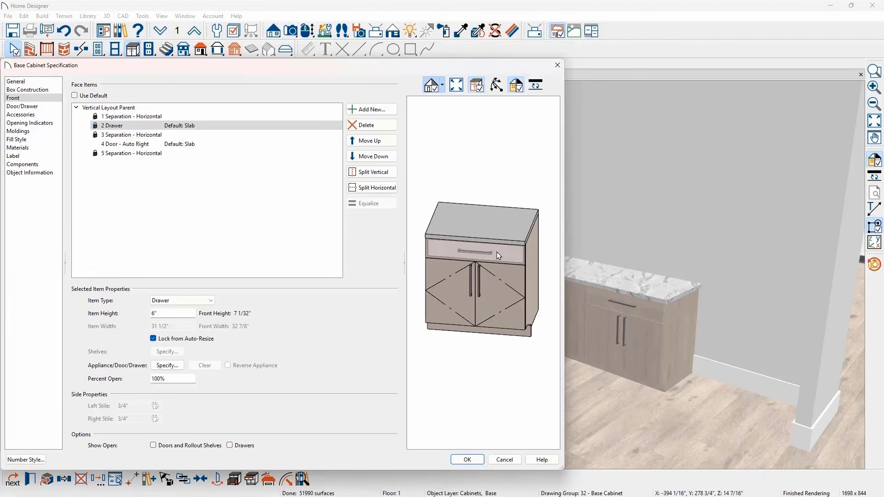
{"action": "left_click", "coordinate": [390, 124]}
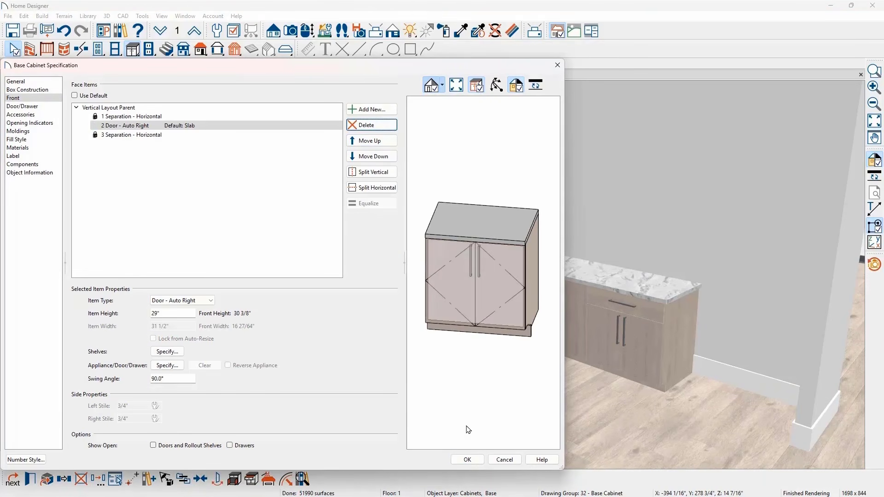
{"action": "left_click", "coordinate": [468, 459]}
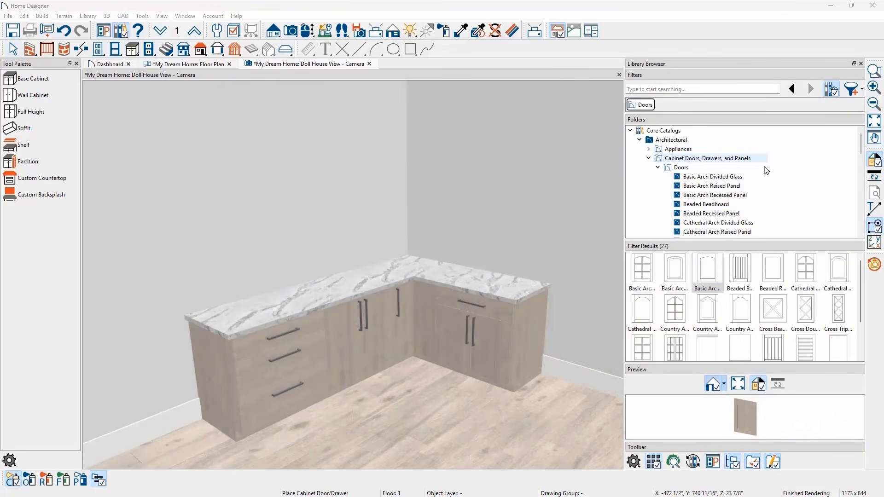
- Apply Basic Arch Recessed Panel doors to the right base cabinet, Beaded Recessed Panel to the corner and Beaded Beadboard to the middle cabinet
{"action": "left_click", "coordinate": [712, 268]}
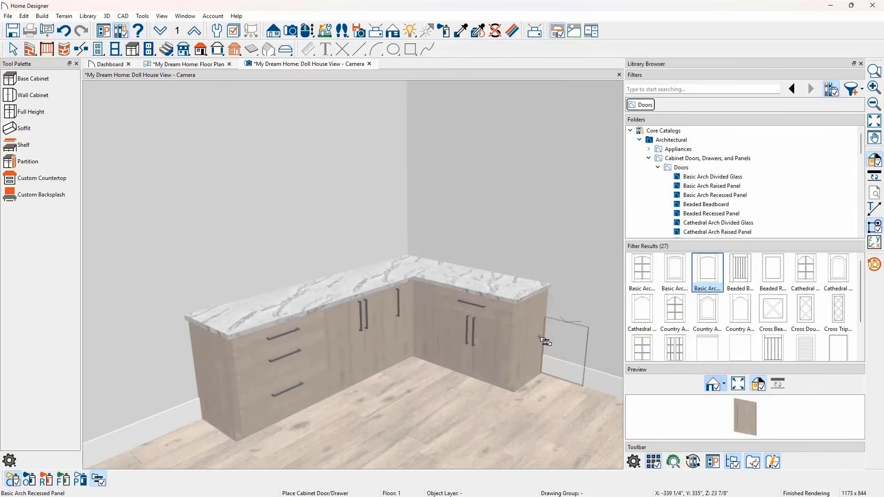
{"action": "left_click", "coordinate": [484, 364]}
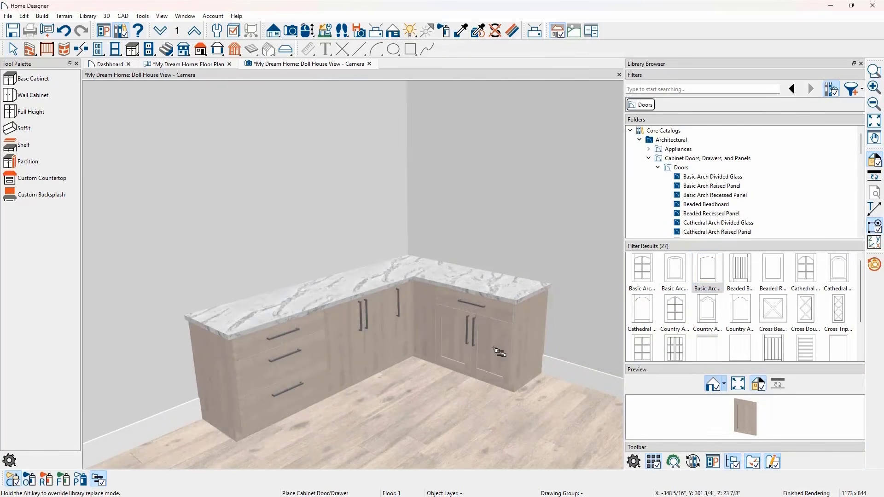
{"action": "left_click", "coordinate": [773, 271]}
{"action": "left_click", "coordinate": [415, 335]}
{"action": "left_click", "coordinate": [739, 270]}
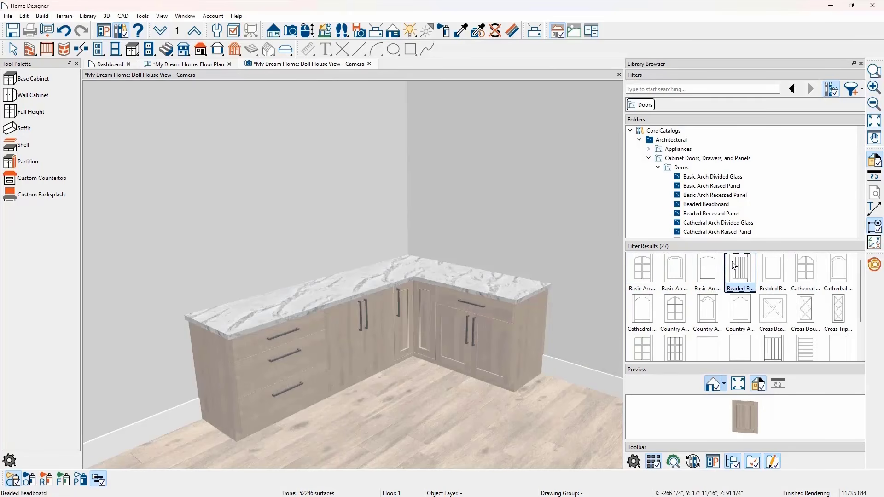
{"action": "left_click", "coordinate": [385, 343]}
{"action": "key", "text": "space"}
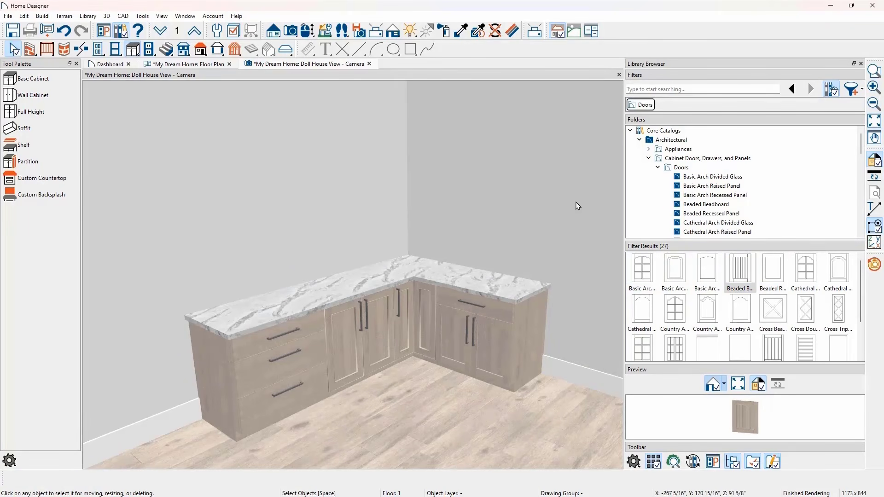
- Apply the Beaded Double drawer front from the library to the right base cabinet's drawer and the three-drawer cabinet
{"action": "left_click", "coordinate": [658, 167]}
{"action": "left_click", "coordinate": [659, 178]}
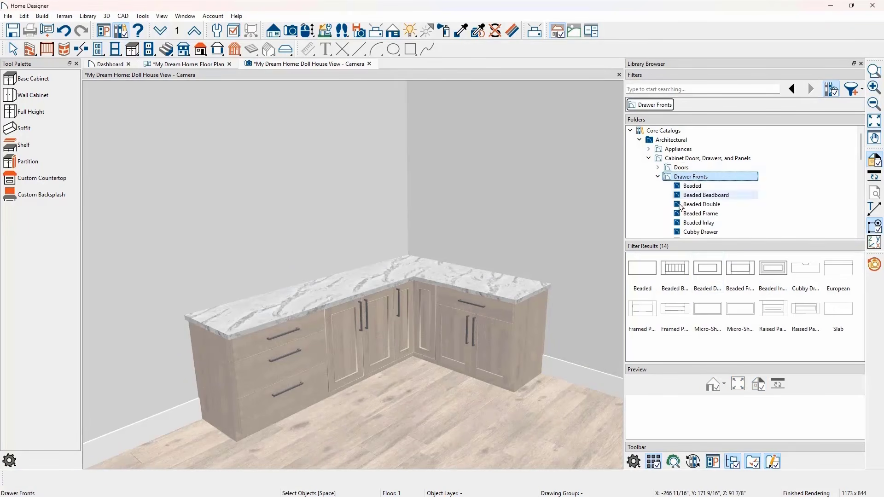
{"action": "left_click", "coordinate": [708, 270]}
{"action": "left_click", "coordinate": [506, 321]}
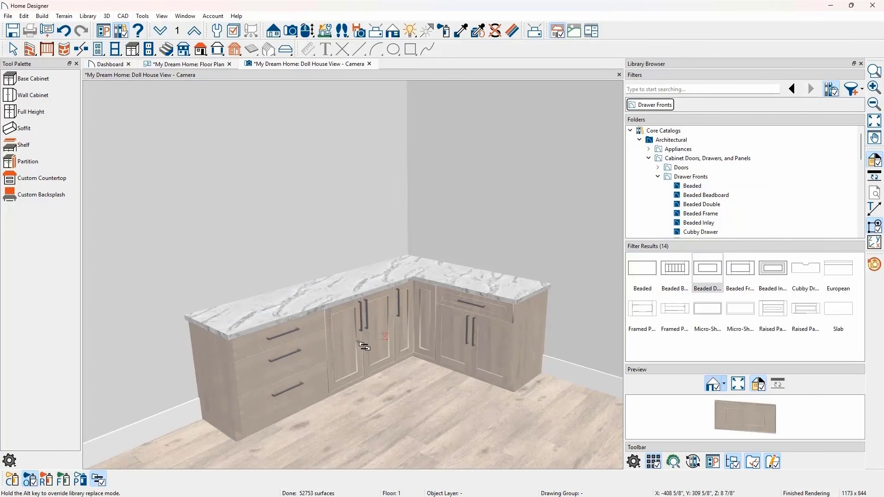
{"action": "left_click", "coordinate": [322, 339]}
- Switch the rendering technique to Vector View and place a wall cabinet in the corner above the base cabinets
{"action": "left_click", "coordinate": [394, 32]}
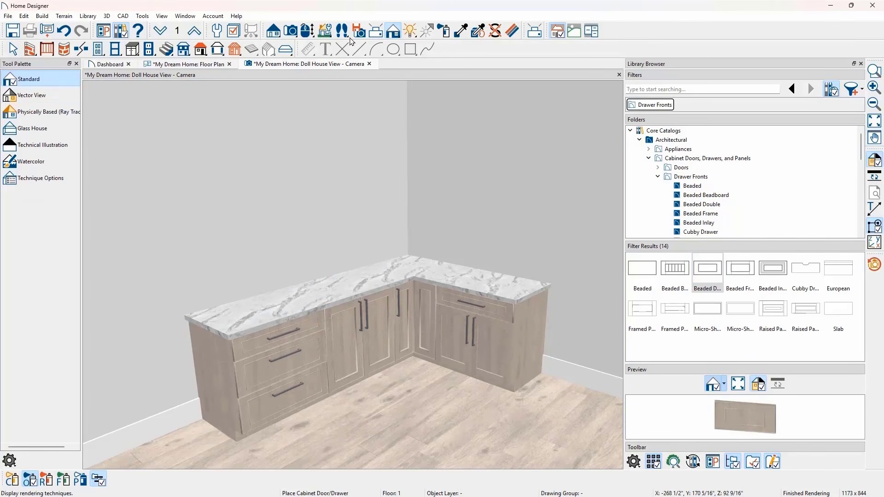
{"action": "left_click", "coordinate": [65, 95]}
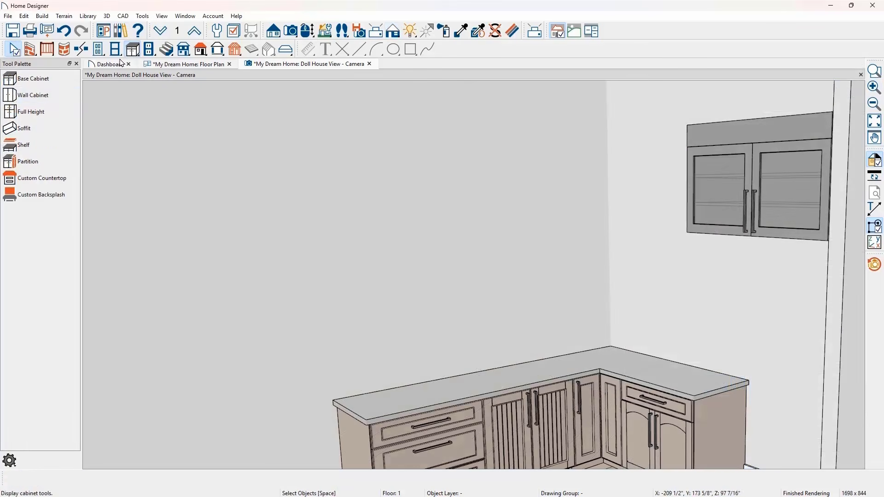
{"action": "left_click", "coordinate": [67, 95]}
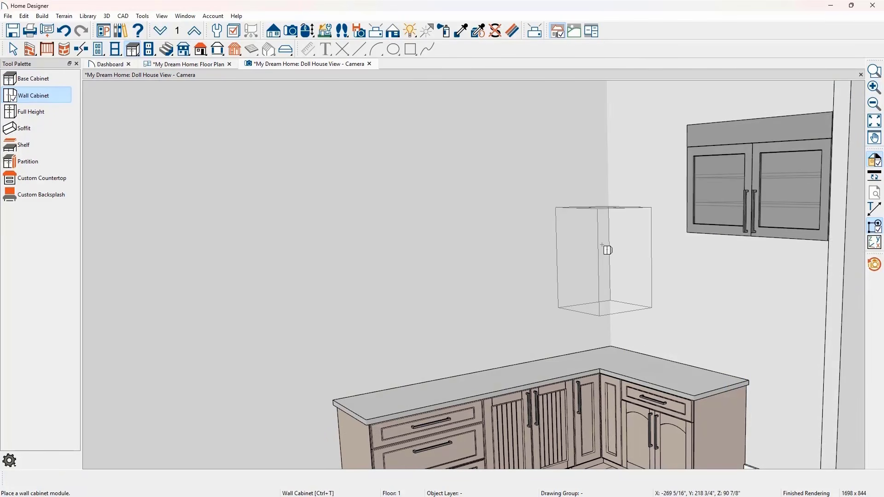
{"action": "left_click", "coordinate": [607, 250]}
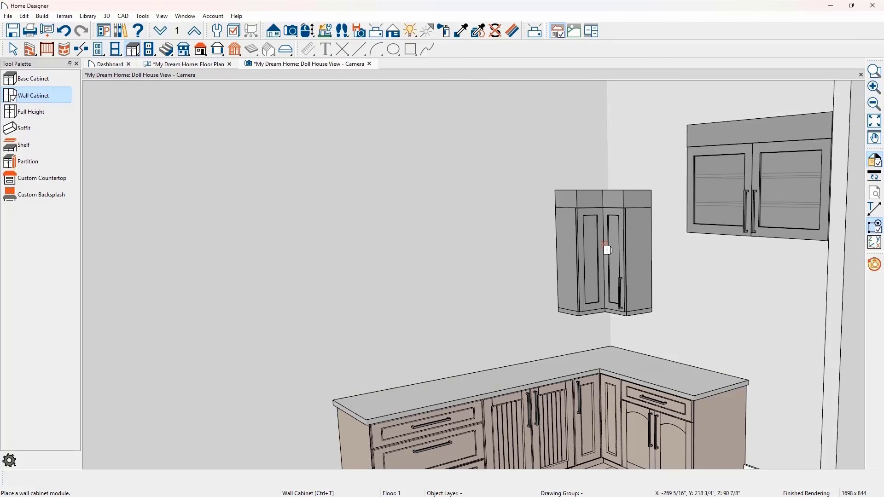
- Place a wall cabinet on each side of the corner wall cabinet and widen both, making the left-hand one 36" wide
{"action": "left_click", "coordinate": [661, 266]}
{"action": "left_click_drag", "start_coordinate": [679, 262], "coordinate": [702, 267]}
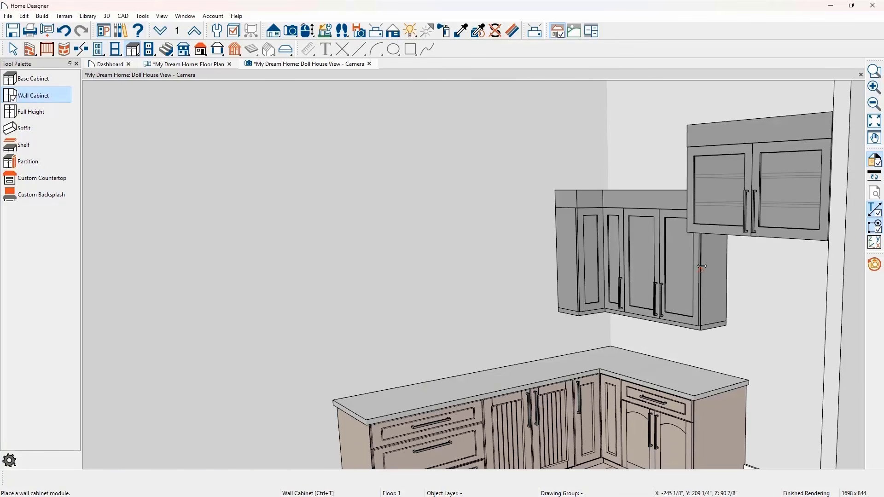
{"action": "left_click", "coordinate": [543, 271]}
{"action": "left_click_drag", "start_coordinate": [487, 272], "coordinate": [481, 274]}
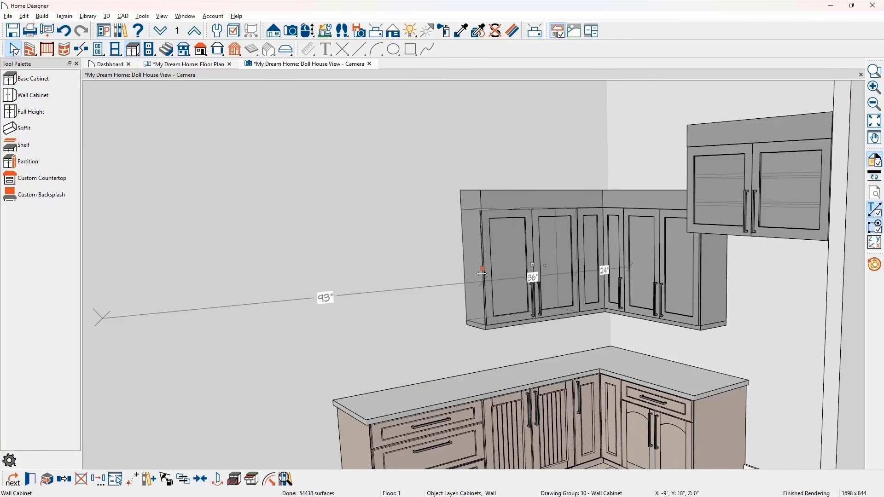
{"action": "key", "text": "space"}
- Add another wall cabinet at the end of the left-hand upper run and widen it
{"action": "left_click", "coordinate": [460, 286]}
{"action": "key", "text": "space"}
{"action": "left_click", "coordinate": [459, 286]}
{"action": "left_click_drag", "start_coordinate": [397, 280], "coordinate": [360, 280]}
- Set the height of the corner wall cabinet and the wall cabinets on each side of it to 54"
{"action": "left_click", "coordinate": [520, 277], "text": "shift"}
{"action": "left_click", "coordinate": [592, 267], "text": "shift"}
{"action": "left_click", "coordinate": [648, 264], "text": "shift"}
{"action": "key", "text": "ctrl+e"}
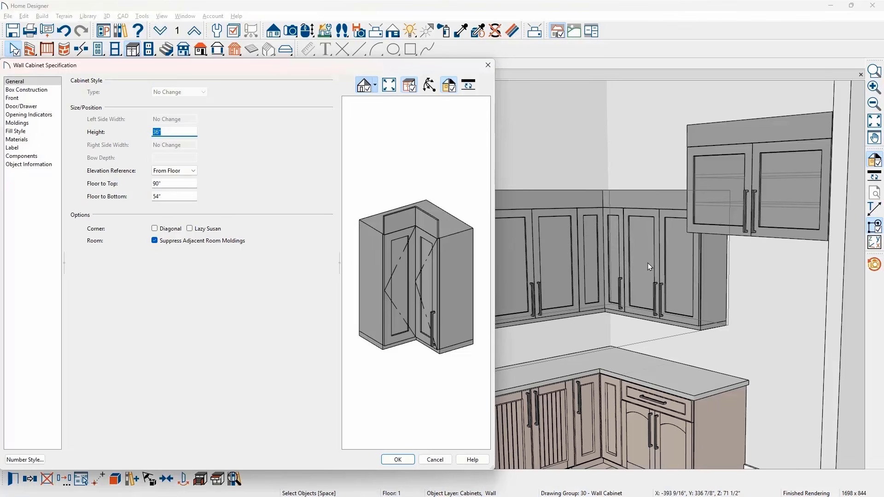
{"action": "type", "text": "54"}
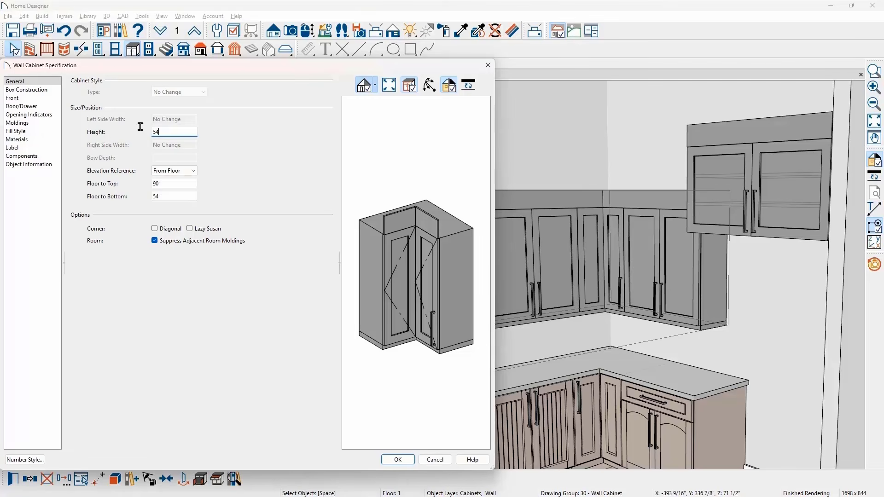
{"action": "left_click", "coordinate": [57, 95]}
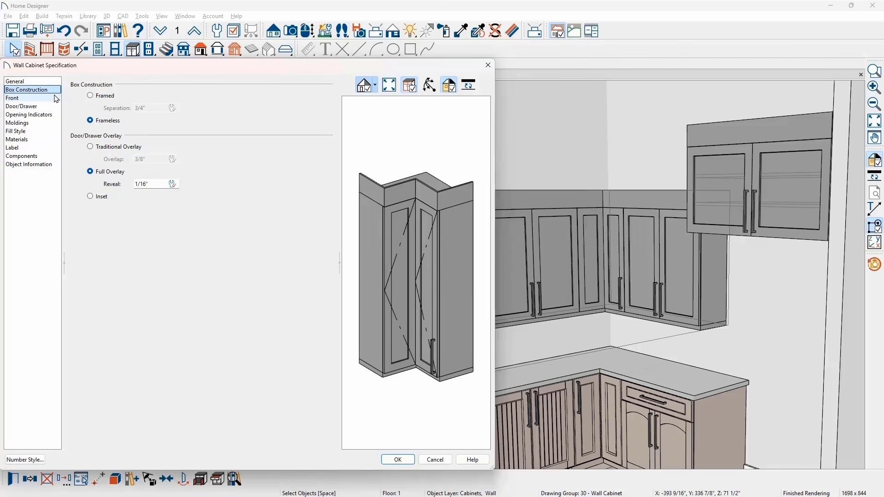
{"action": "left_click", "coordinate": [56, 100]}
{"action": "left_click", "coordinate": [56, 106]}
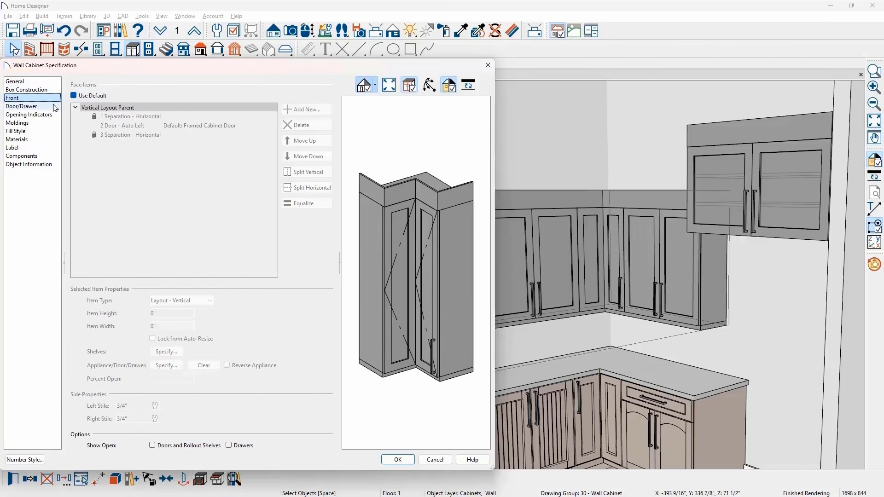
{"action": "key", "text": "Home"}
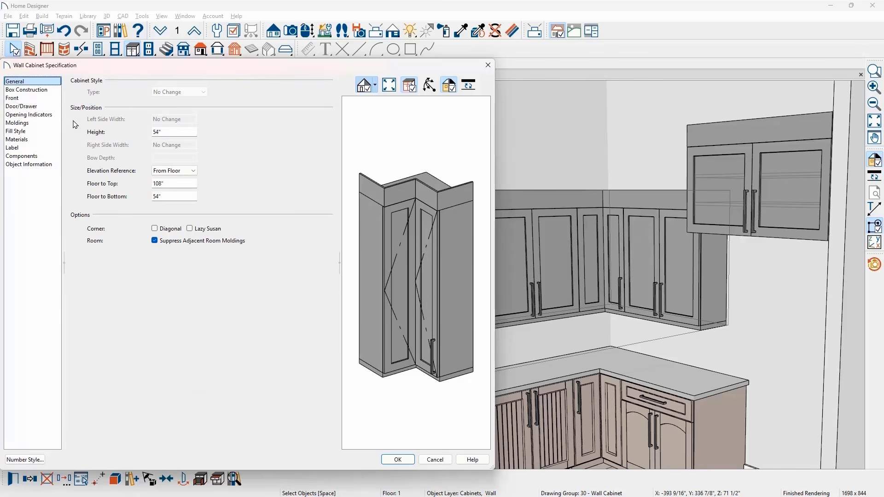
{"action": "left_click", "coordinate": [391, 457]}
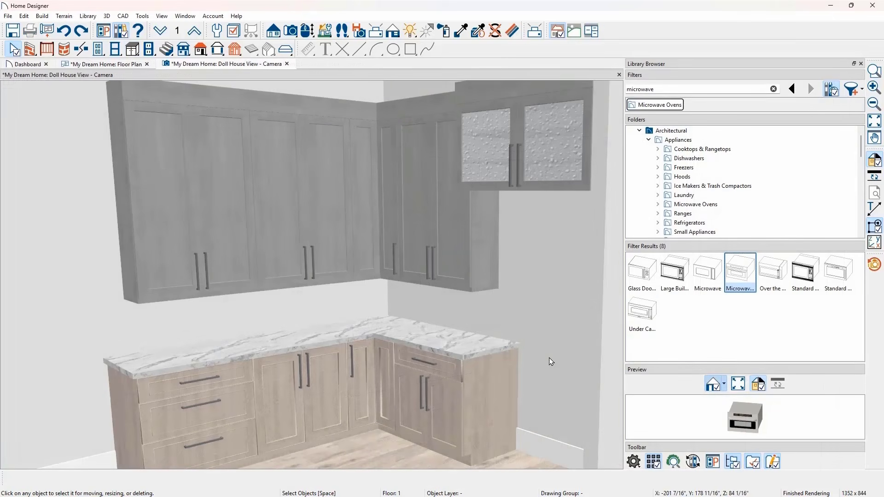
- Insert the Microwave Drawer from the library into the right-hand base cabinet with the arched doors
{"action": "left_click", "coordinate": [732, 276]}
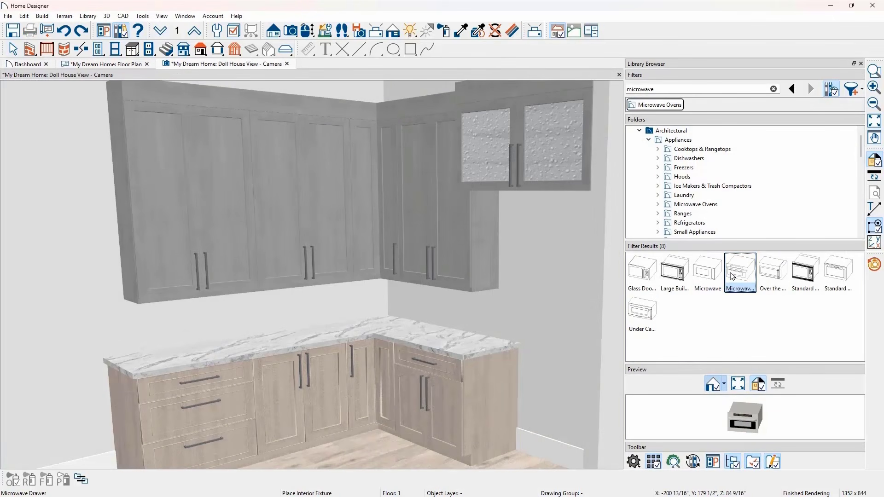
{"action": "left_click", "coordinate": [429, 395]}
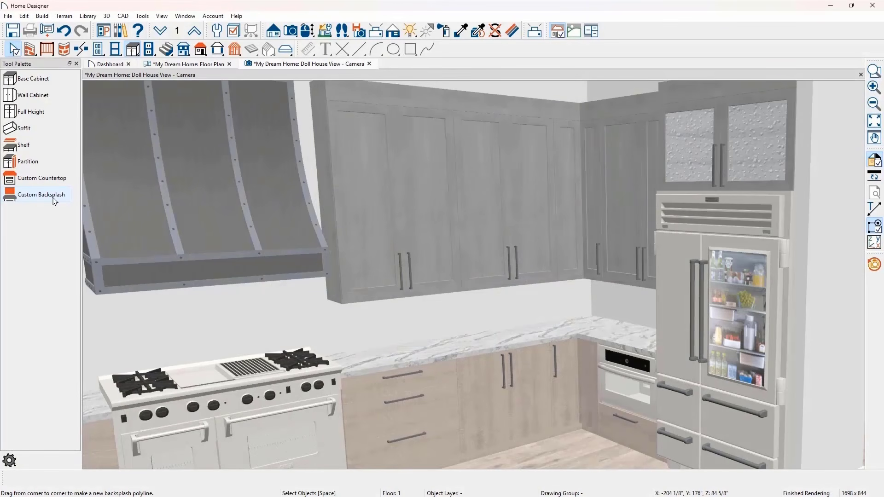
- Add a custom backsplash to the walls between the countertops and the wall cabinets, continuing behind the range hood
{"action": "left_click", "coordinate": [53, 199]}
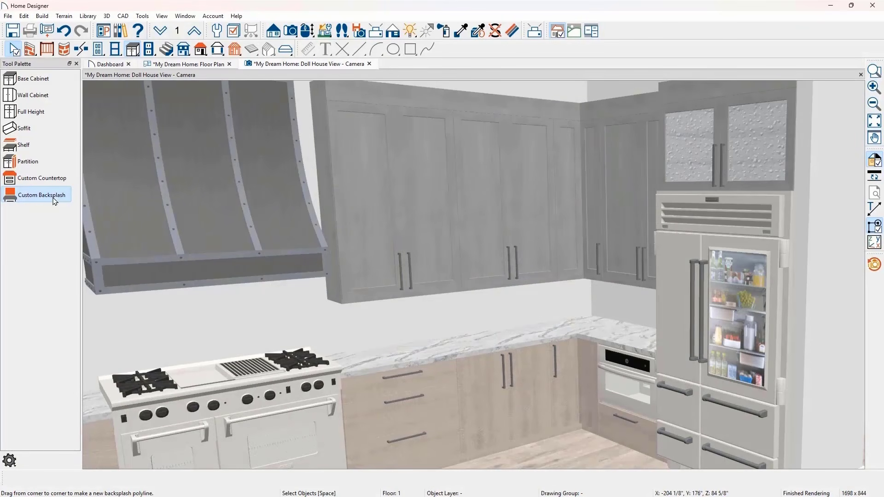
{"action": "left_click", "coordinate": [156, 314]}
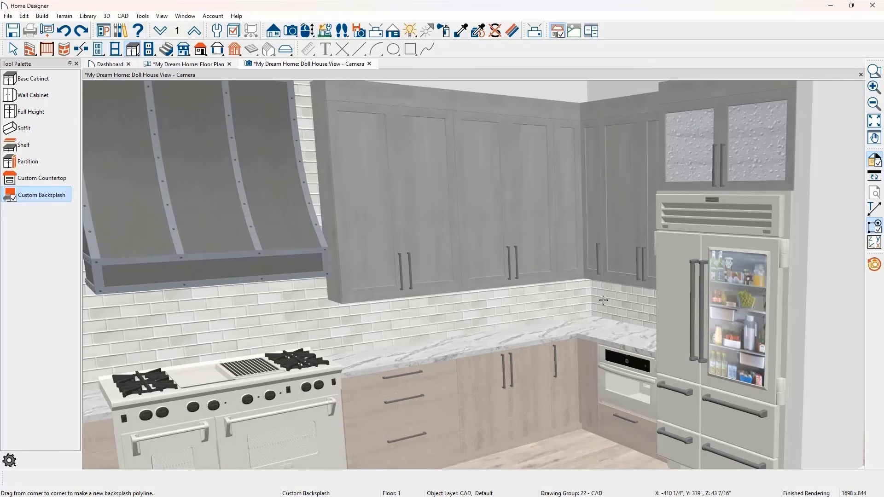
- Sample the Rain Water Glass from the doors above the refrigerator and apply it to the adjacent wall cabinet's door panels
{"action": "left_click", "coordinate": [461, 31]}
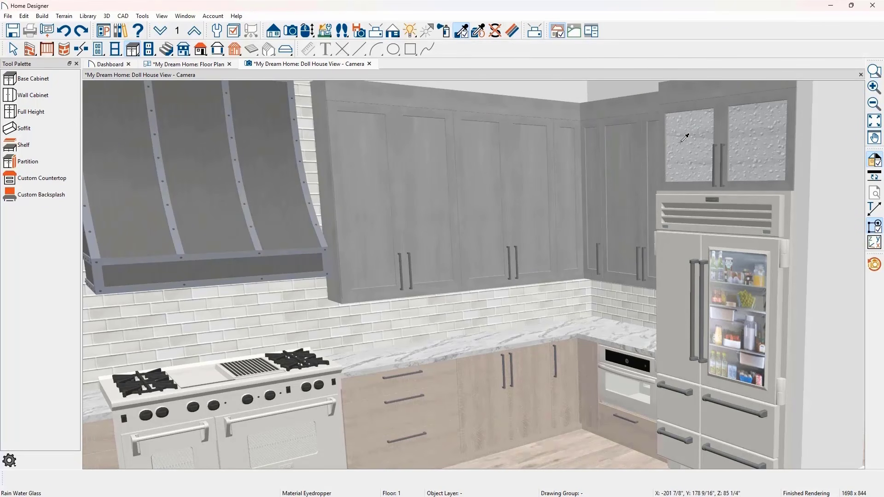
{"action": "left_click", "coordinate": [672, 152]}
{"action": "left_click", "coordinate": [626, 163]}
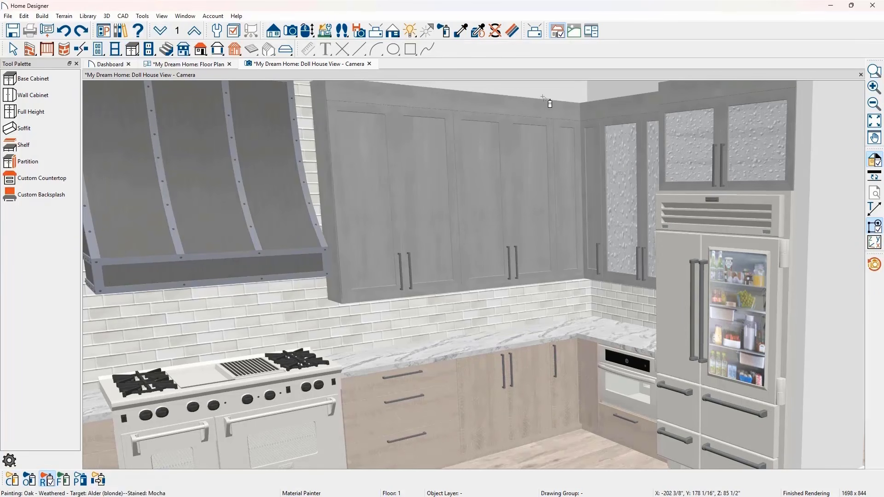
{"action": "left_click", "coordinate": [445, 31]}
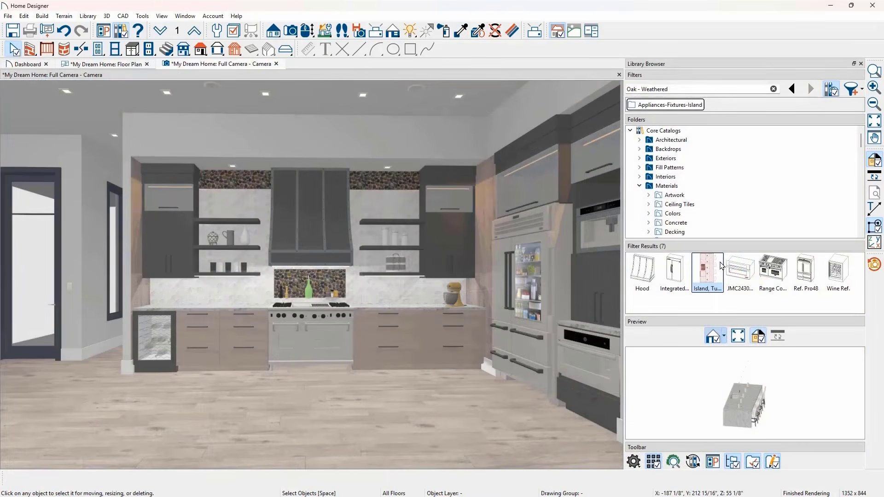
- Place the island block from the library on the open floor in front of the range
{"action": "left_click", "coordinate": [718, 269]}
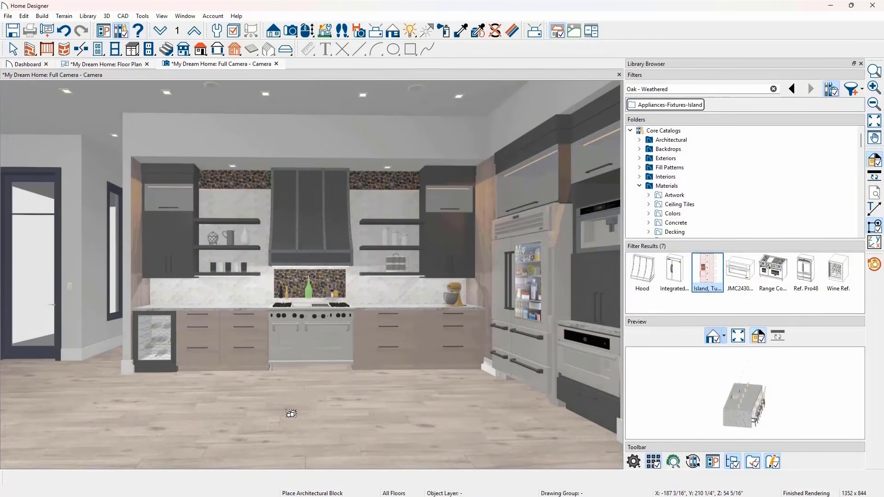
{"action": "left_click", "coordinate": [291, 413]}
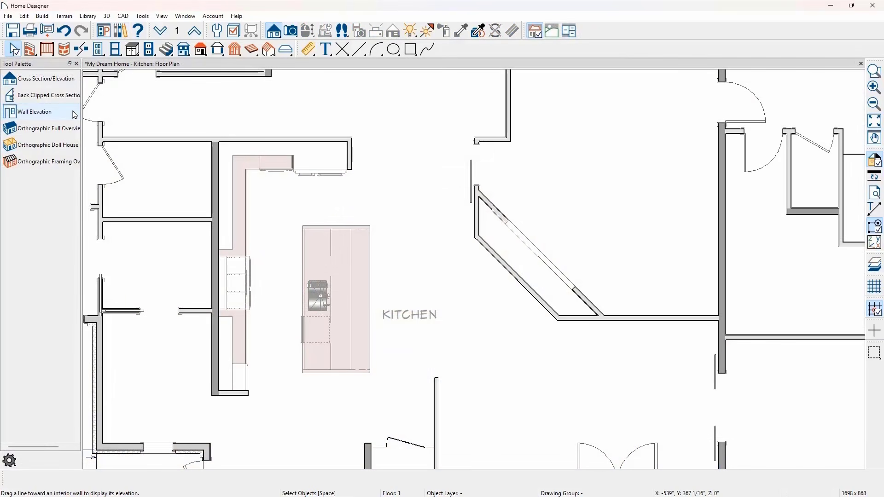
- Create a wall elevation view in the floor plan, looking from the island toward the range wall
{"action": "left_click", "coordinate": [74, 115]}
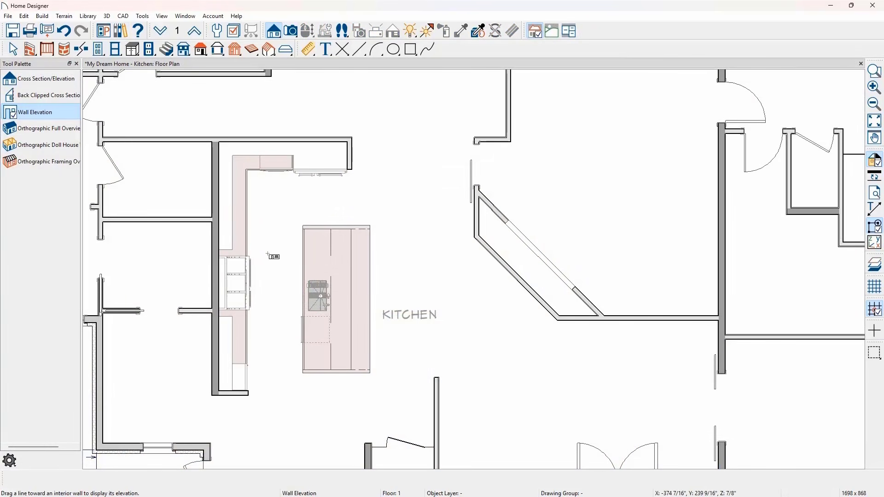
{"action": "left_click_drag", "start_coordinate": [269, 253], "coordinate": [194, 254]}
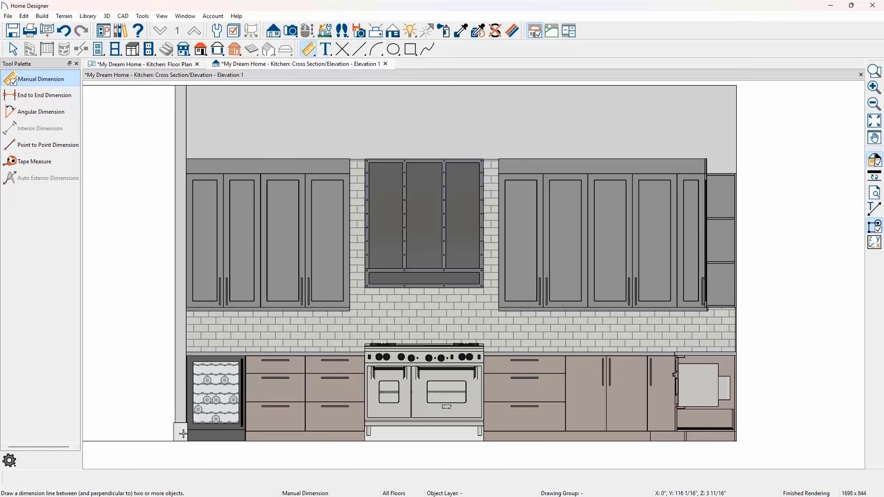
- Draw a manual dimension line across all base cabinets and the range, and move it below the floor line
{"action": "left_click_drag", "start_coordinate": [186, 432], "coordinate": [739, 433]}
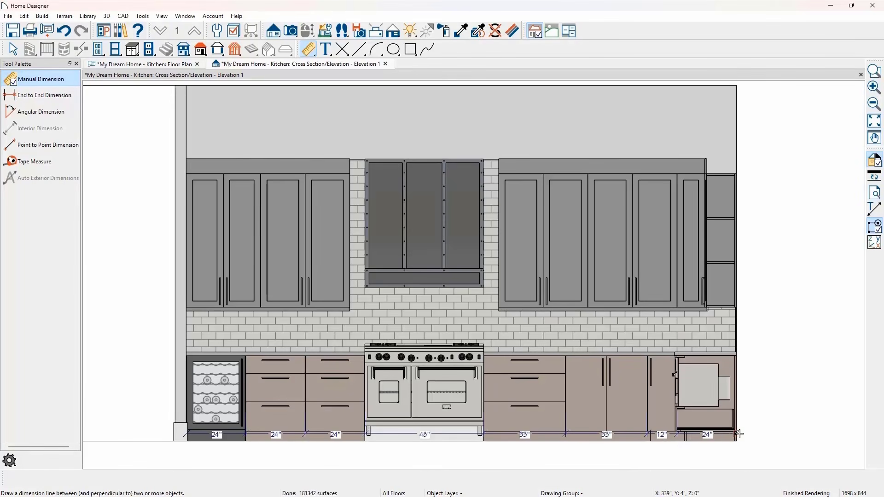
{"action": "key", "text": "space"}
{"action": "left_click", "coordinate": [624, 434]}
{"action": "left_click_drag", "start_coordinate": [625, 434], "coordinate": [629, 465]}
- Remove the extension line between the 12" and 24" segments to merge them into one 36" dimension
{"action": "left_click_drag", "start_coordinate": [676, 433], "coordinate": [764, 441]}
{"action": "left_click", "coordinate": [779, 442]}
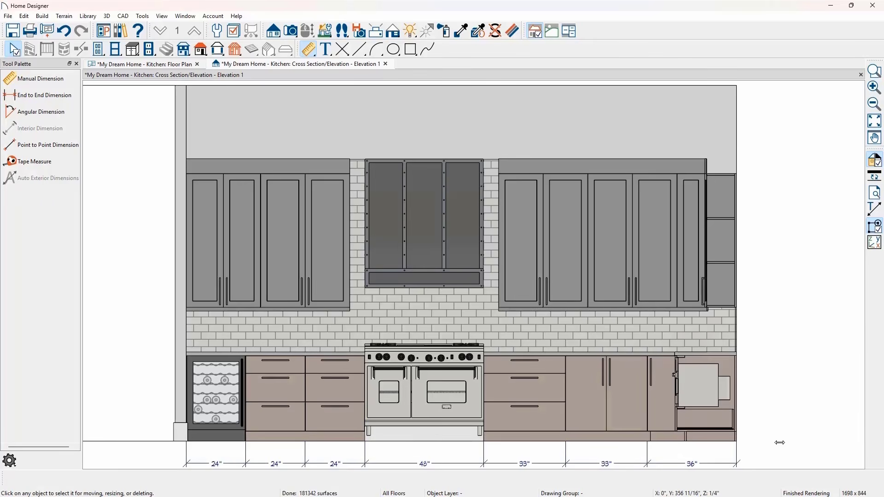